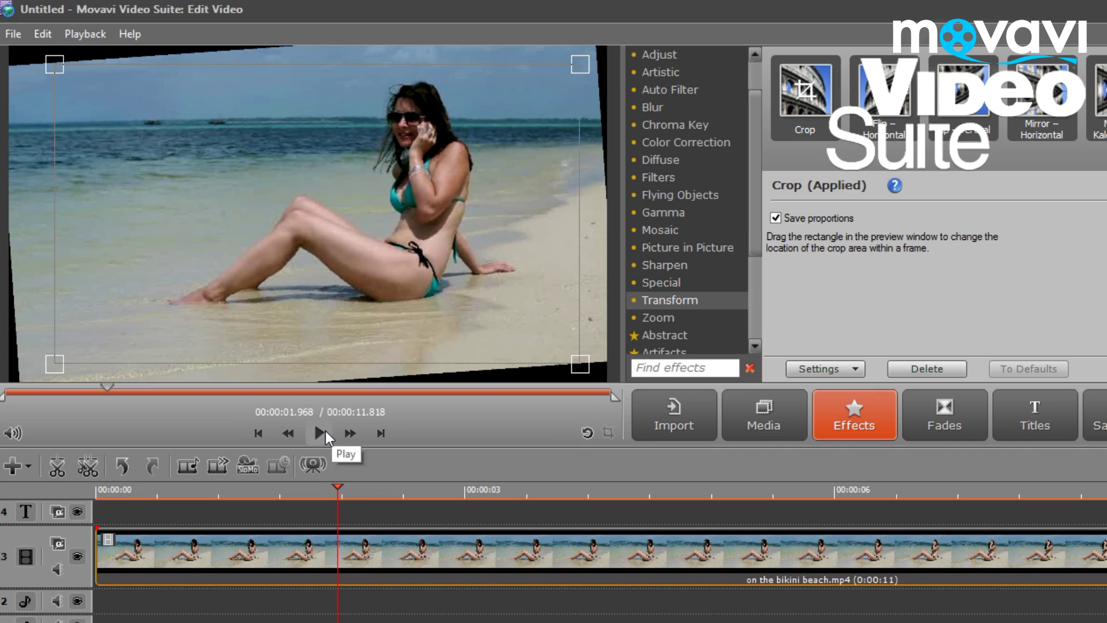
Rotate the upside-down fish clip with Rotate 90° and play it back.
click(325, 431)
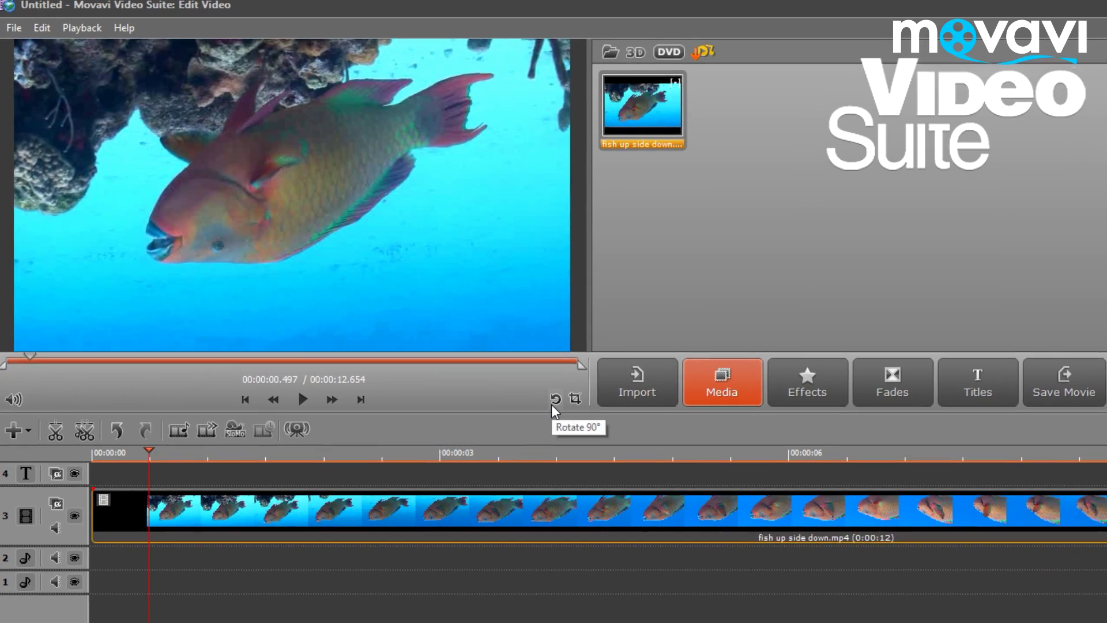
click(555, 398)
click(303, 399)
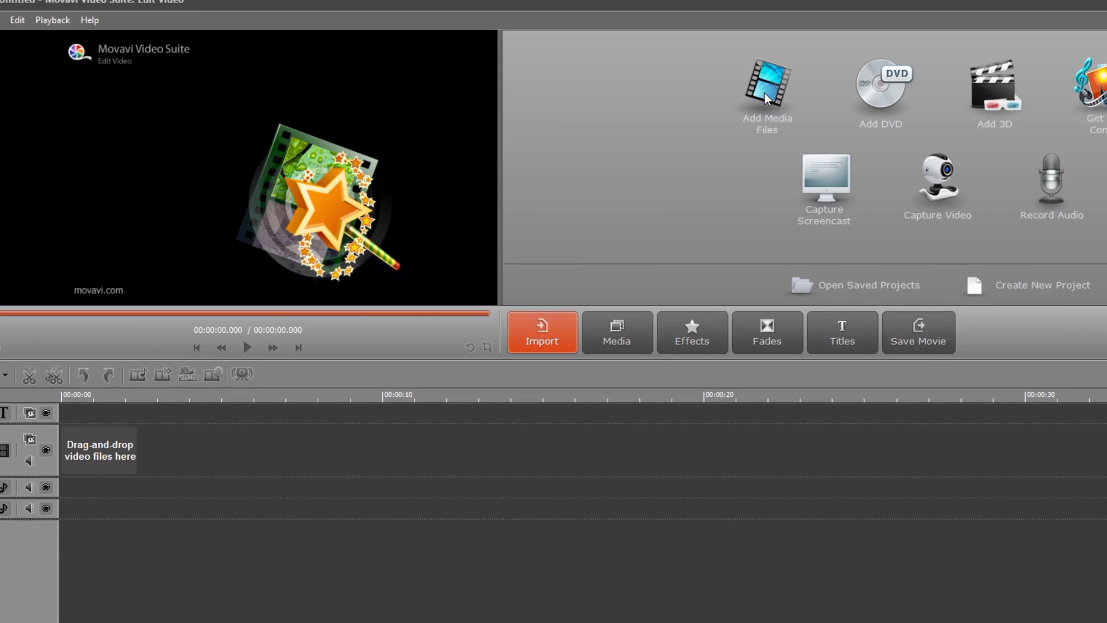
Import the 'fish up side down' video and place it on the video track.
click(765, 93)
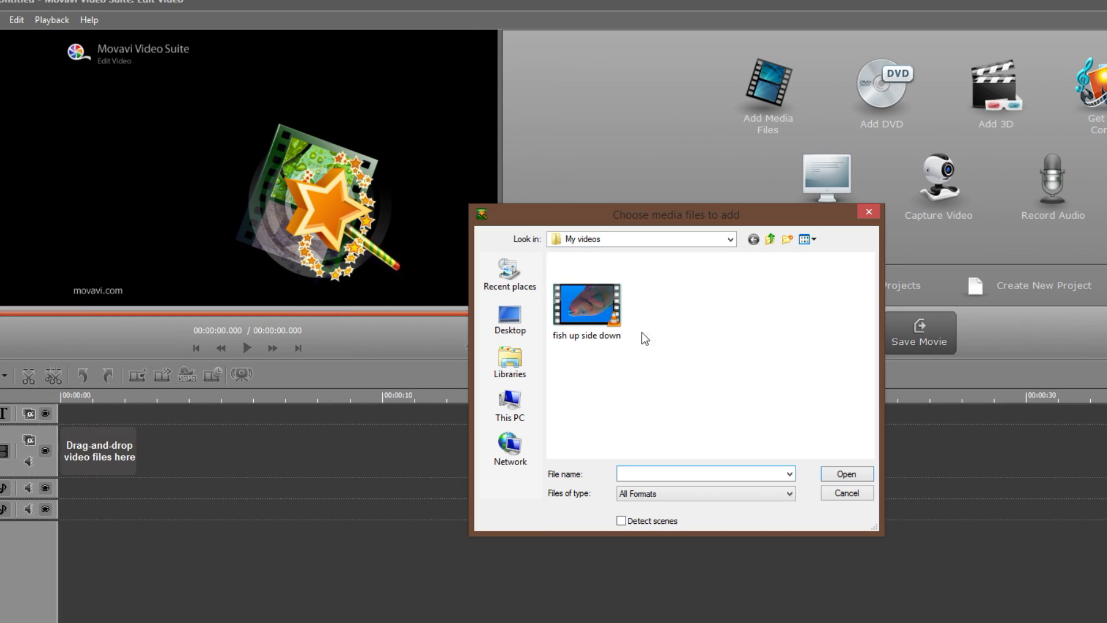
click(617, 310)
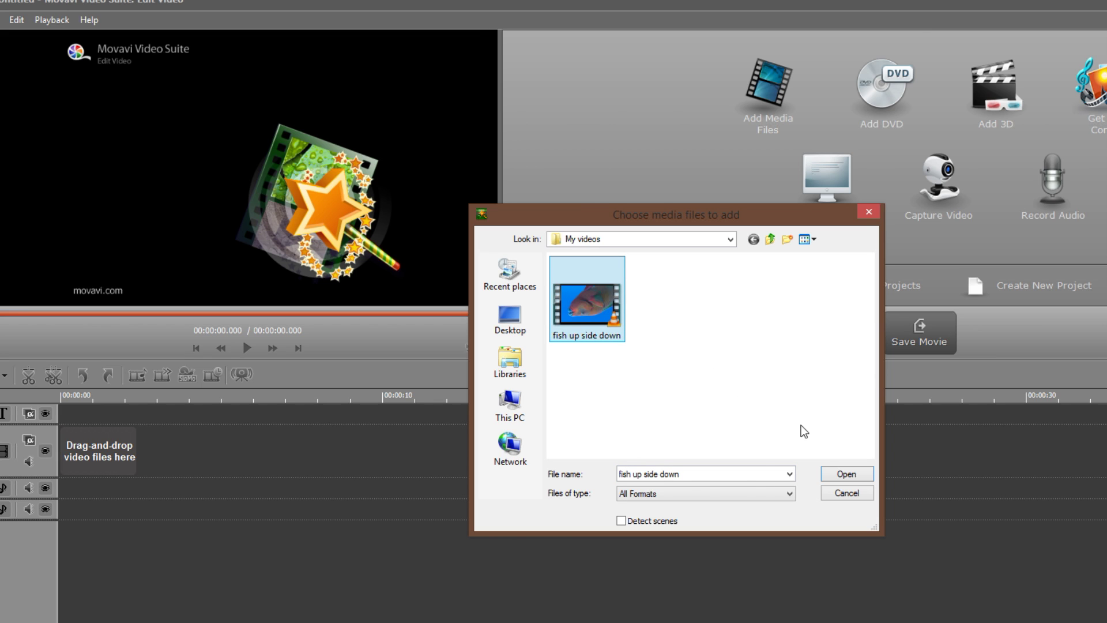
click(846, 475)
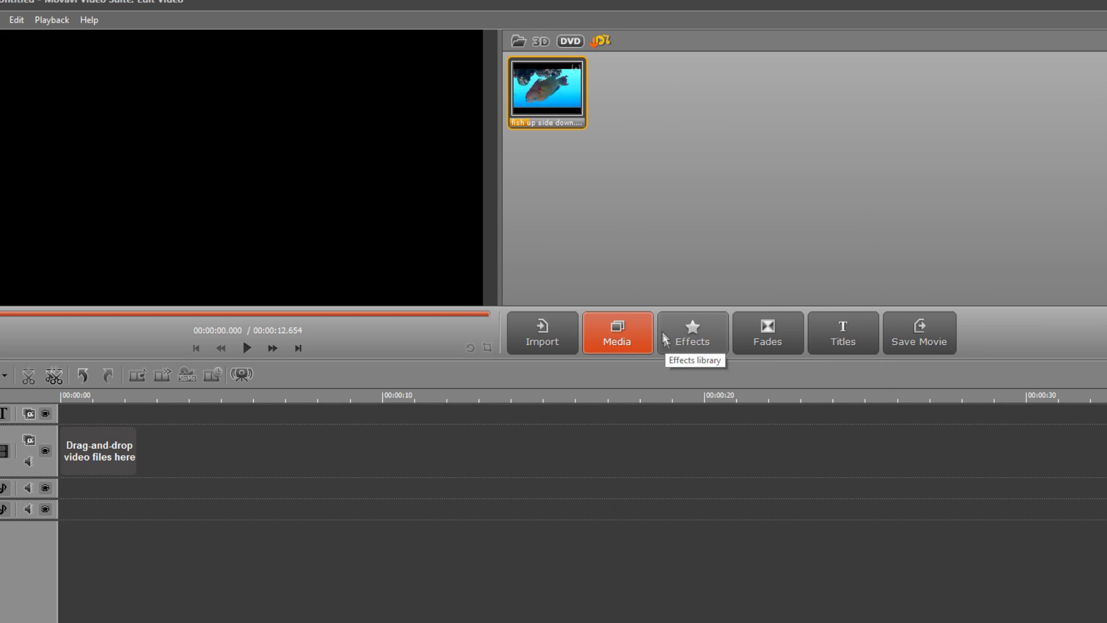
mouse_move(567, 97)
mouse_down()
mouse_move(110, 437)
mouse_move(130, 459)
mouse_up()
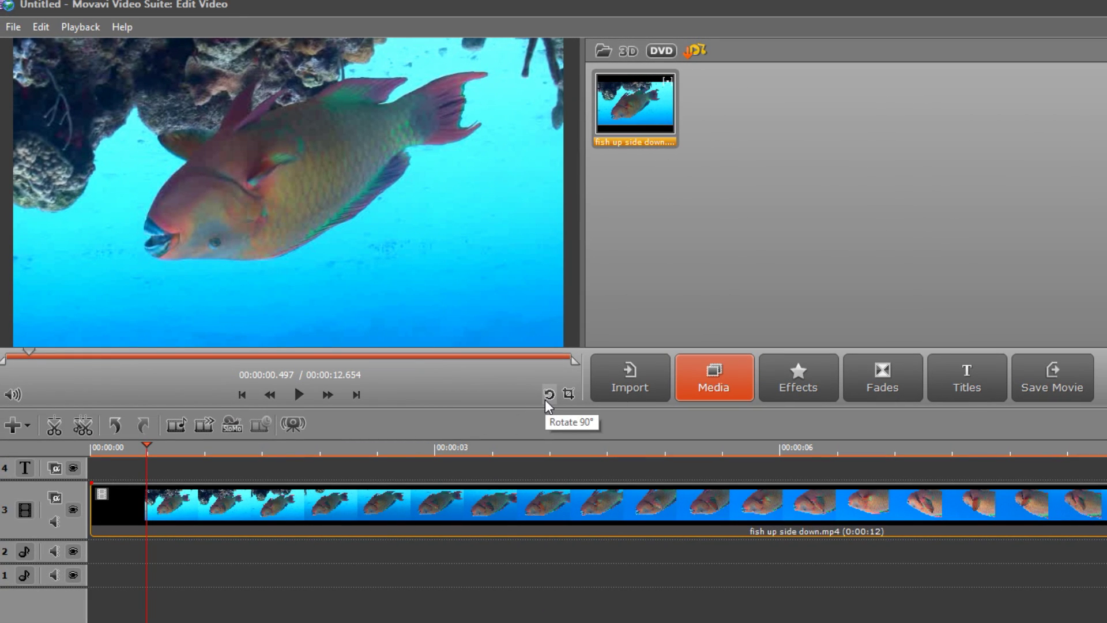
Rotate the fish clip 90° twice until upright, then play it.
click(545, 399)
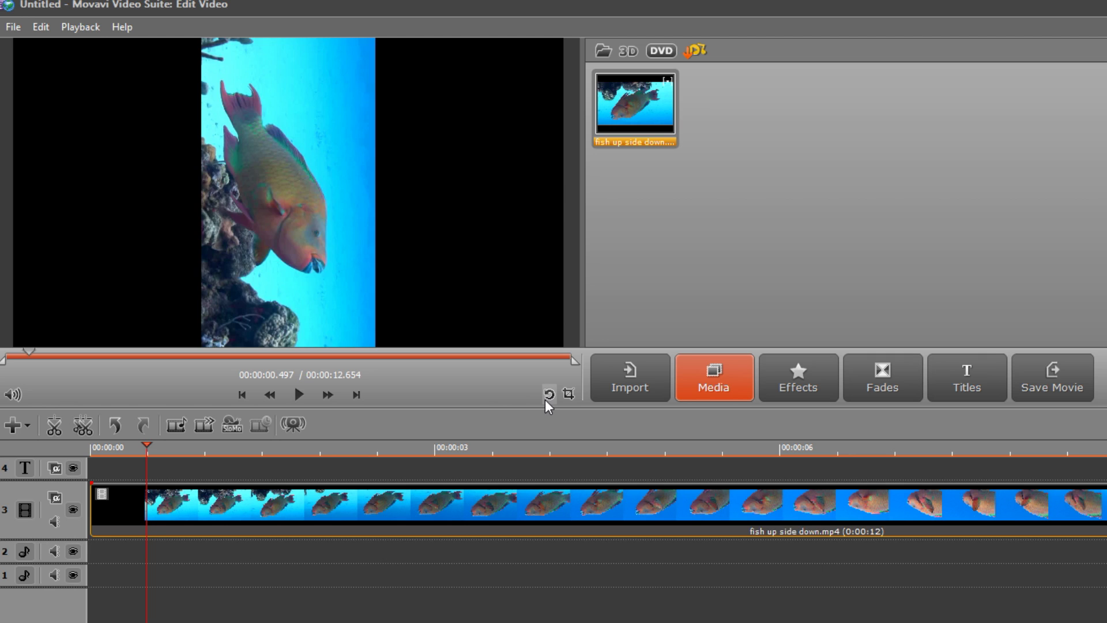
click(545, 400)
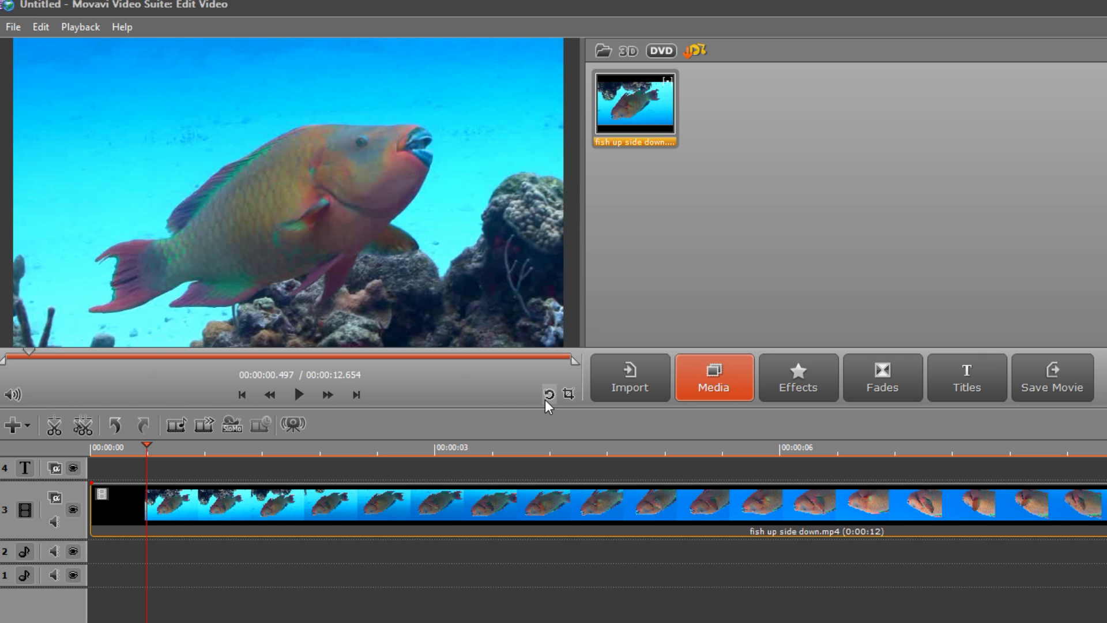
click(300, 394)
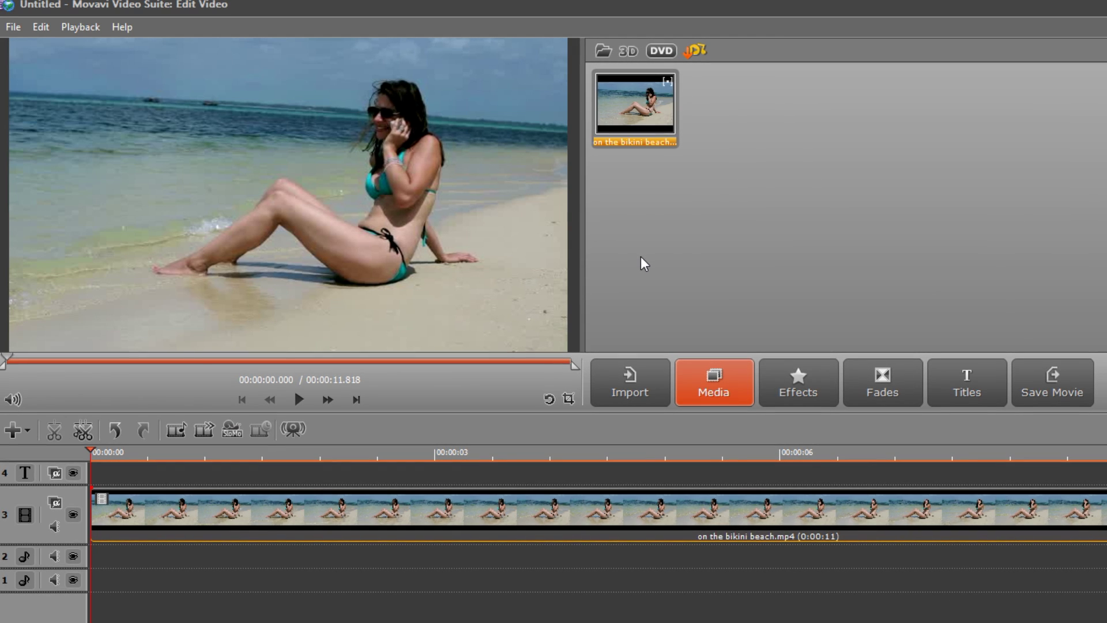
Apply a Transform Rotate effect at −4° to the beach clip and preview it.
click(835, 387)
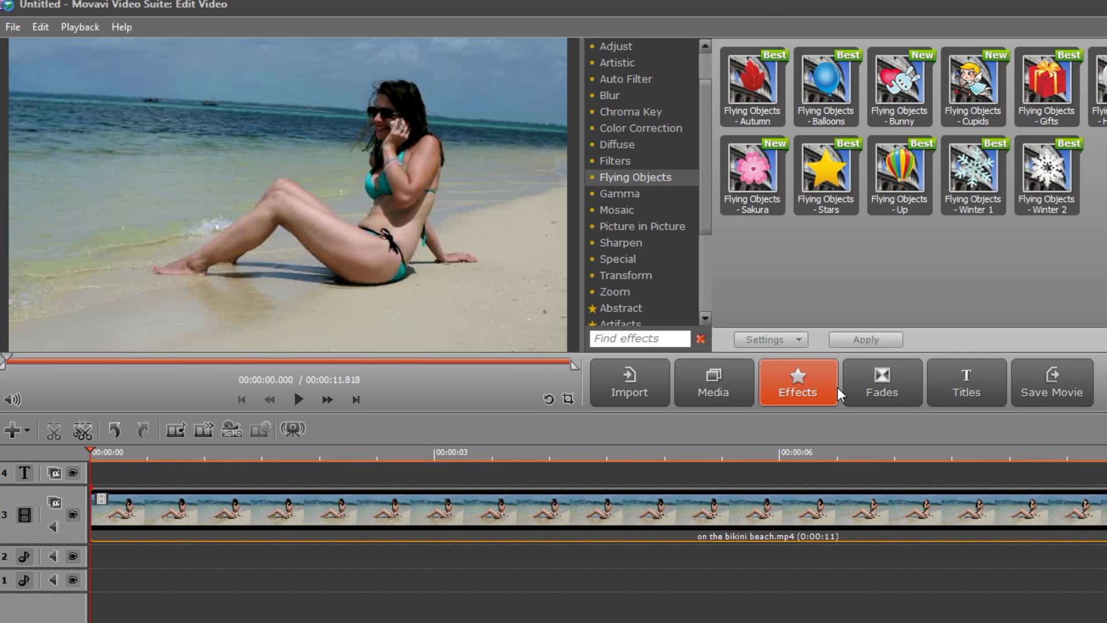
click(510, 273)
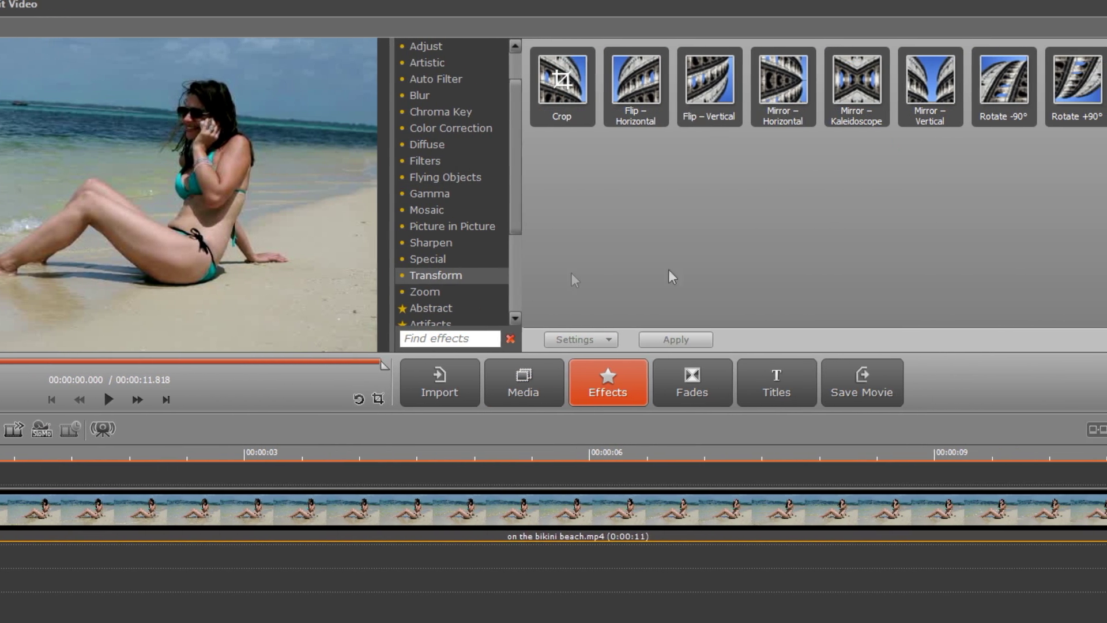
click(1036, 114)
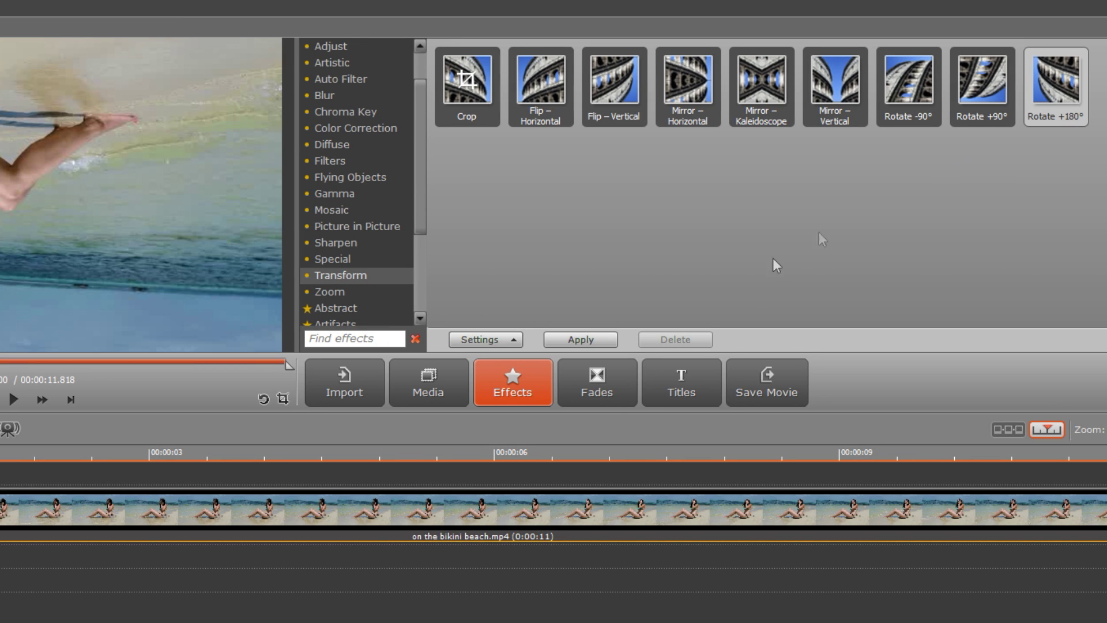
click(503, 344)
mouse_move(717, 214)
mouse_down()
mouse_move(639, 221)
mouse_move(715, 185)
mouse_up()
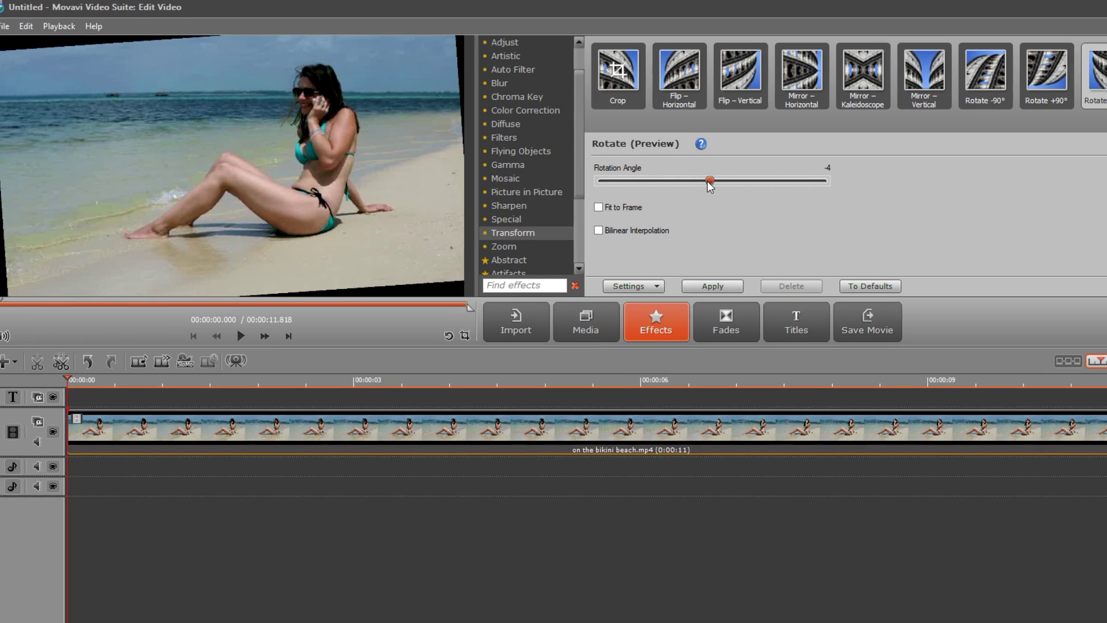
click(248, 334)
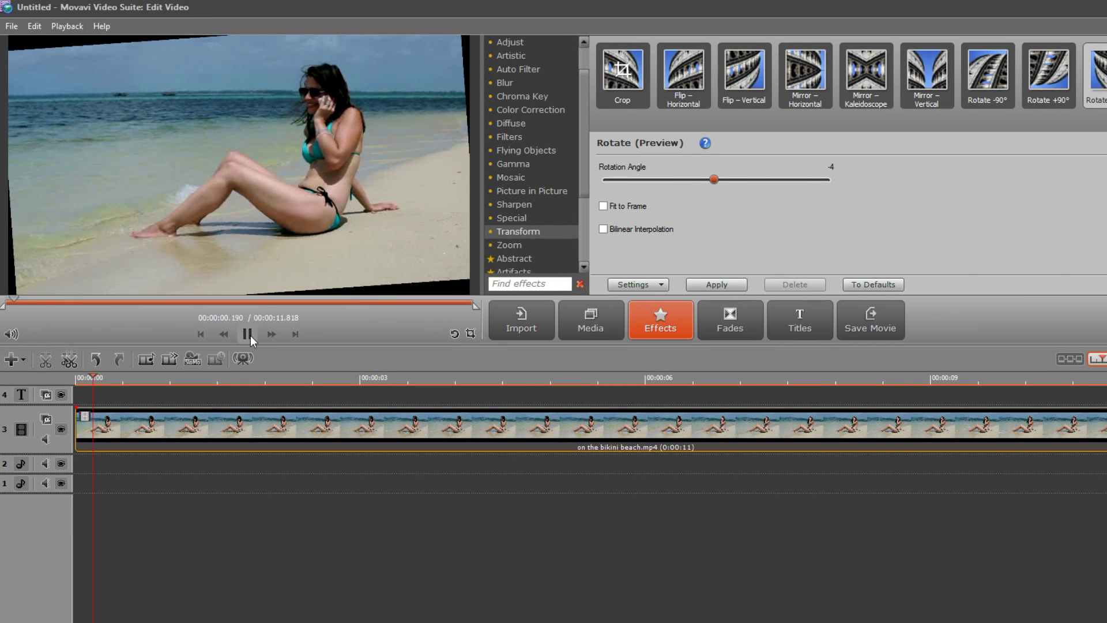
click(249, 335)
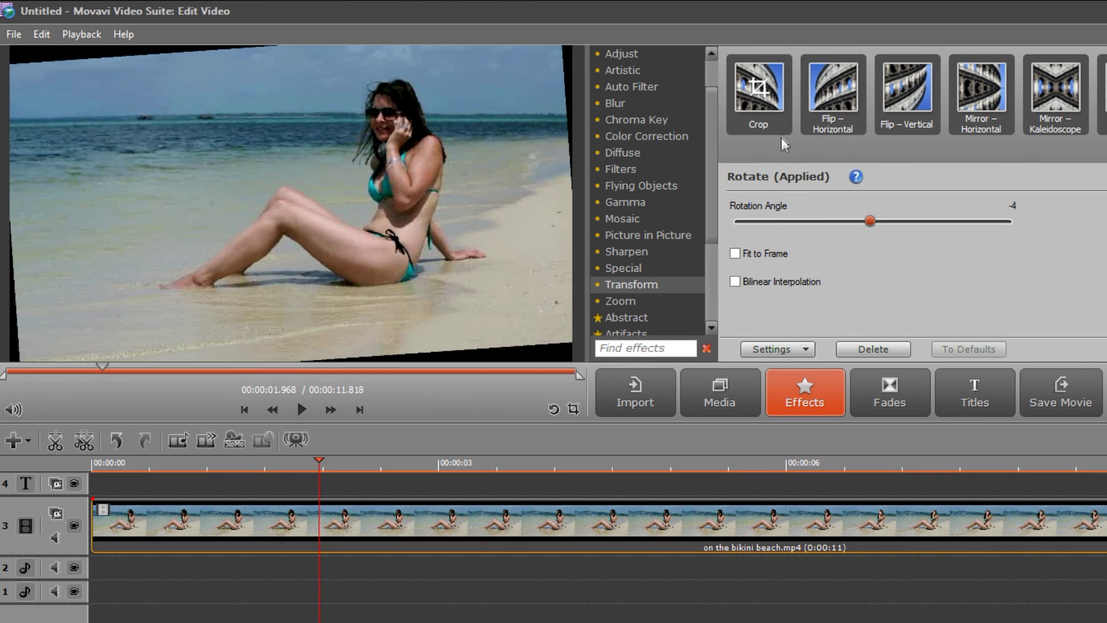
Apply a crop that trims the beach clip inside its black corners, then play it.
click(781, 130)
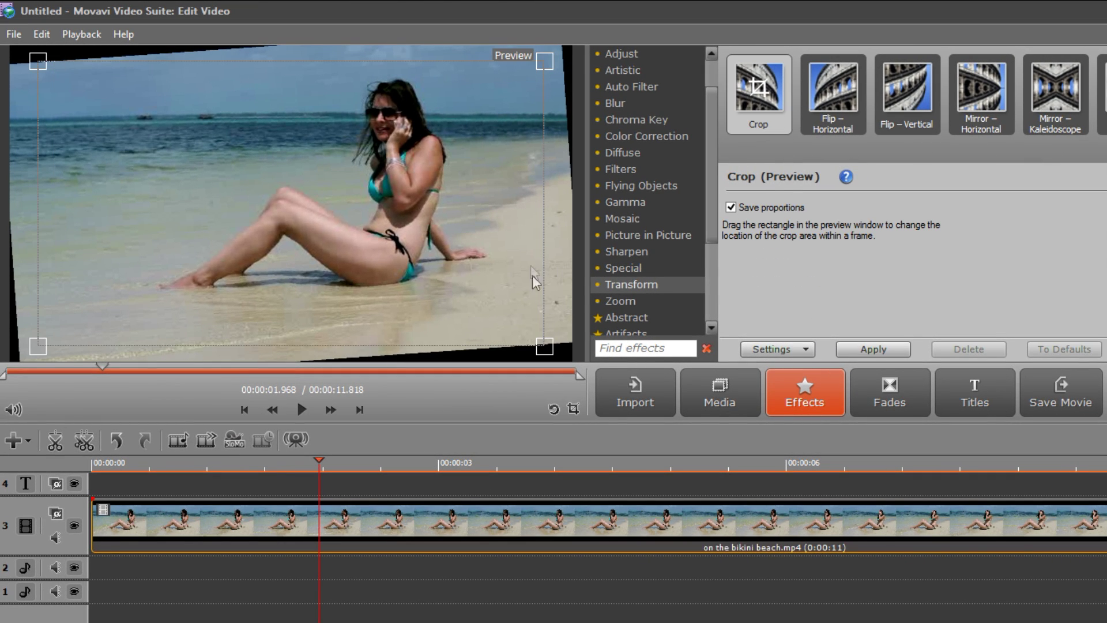
drag(548, 350, 542, 344)
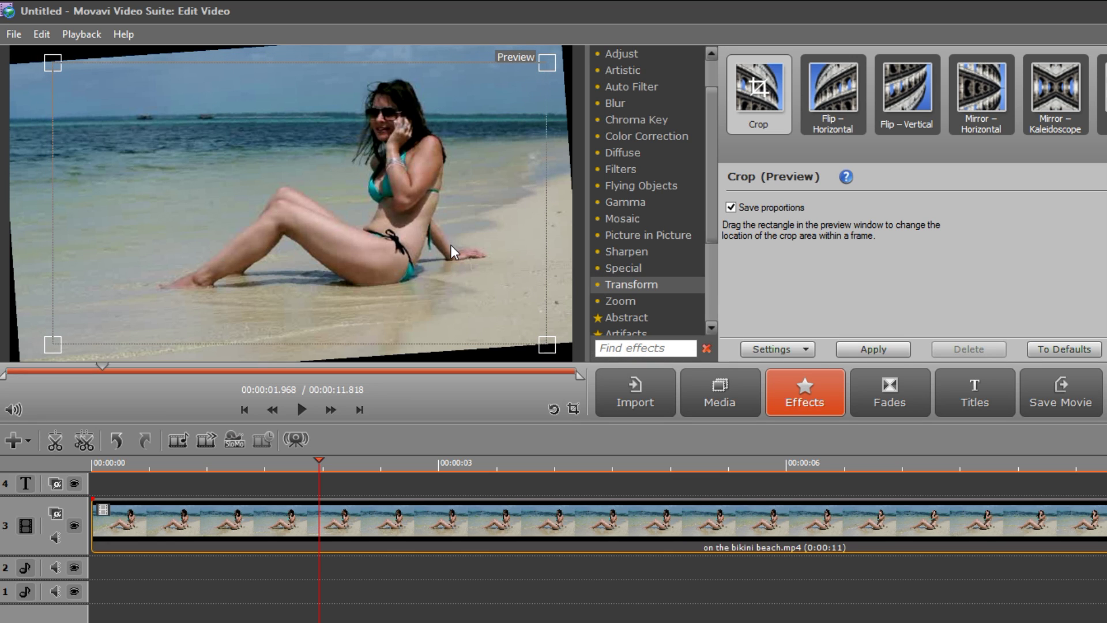
click(873, 348)
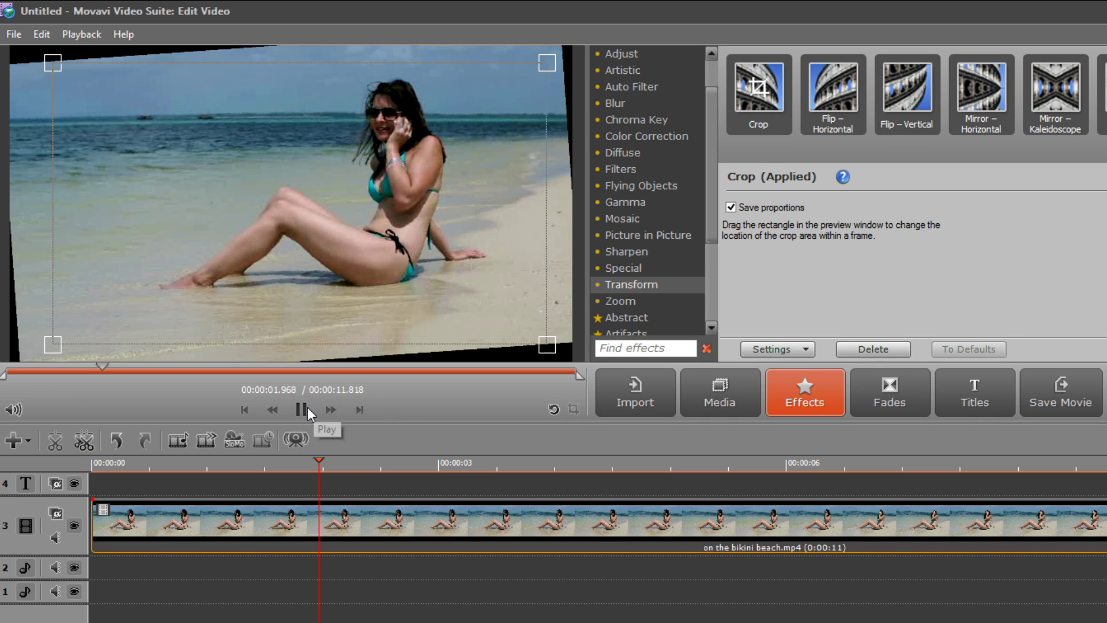
click(307, 409)
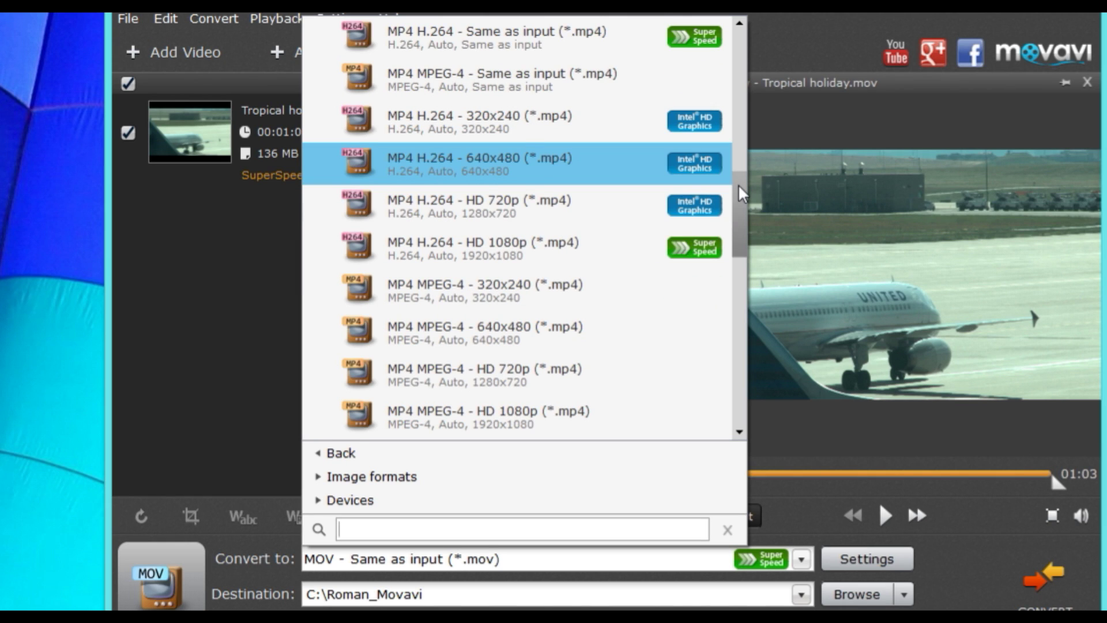
drag(738, 184, 735, 198)
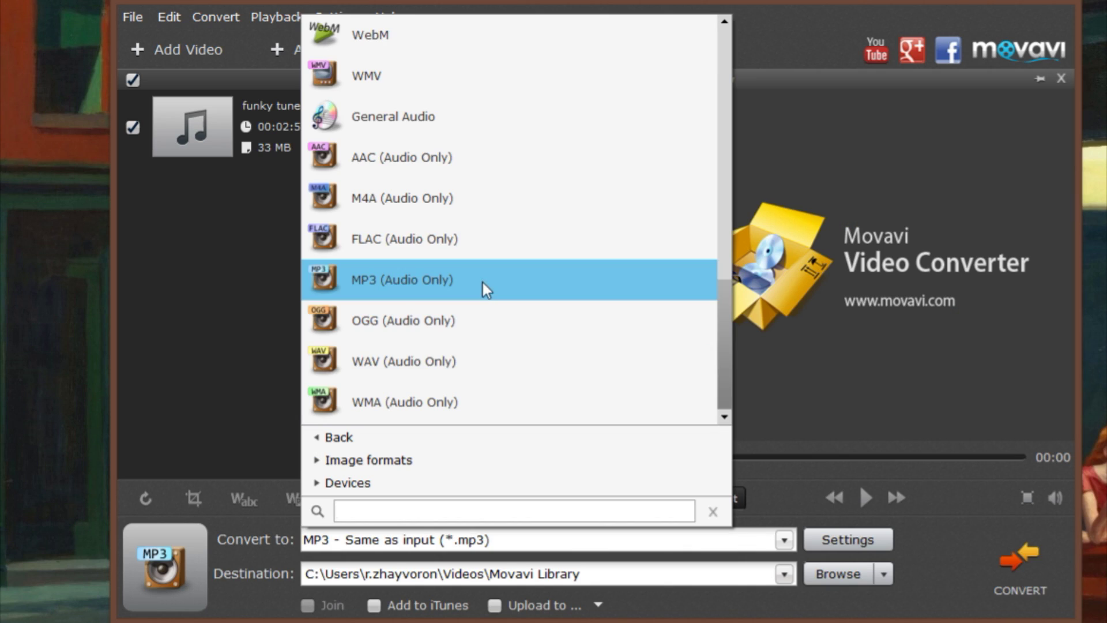
Switch to the browser showing the Movavi Video Suite product page.
click(483, 283)
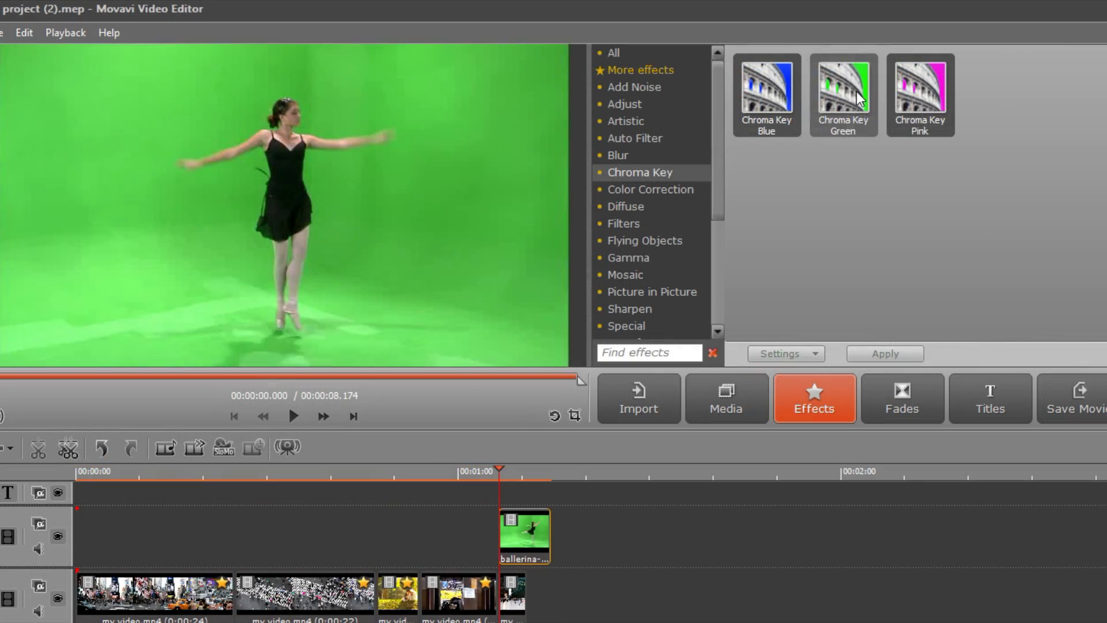
Apply Chroma Key Green to the ballerina clip and play it over the city.
click(857, 99)
click(294, 416)
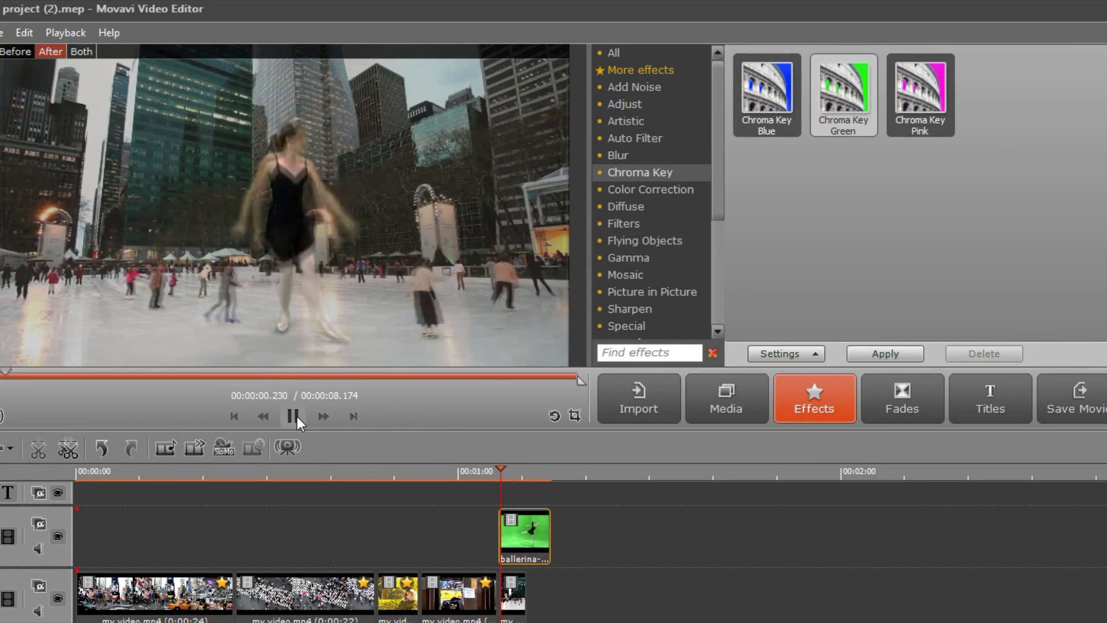